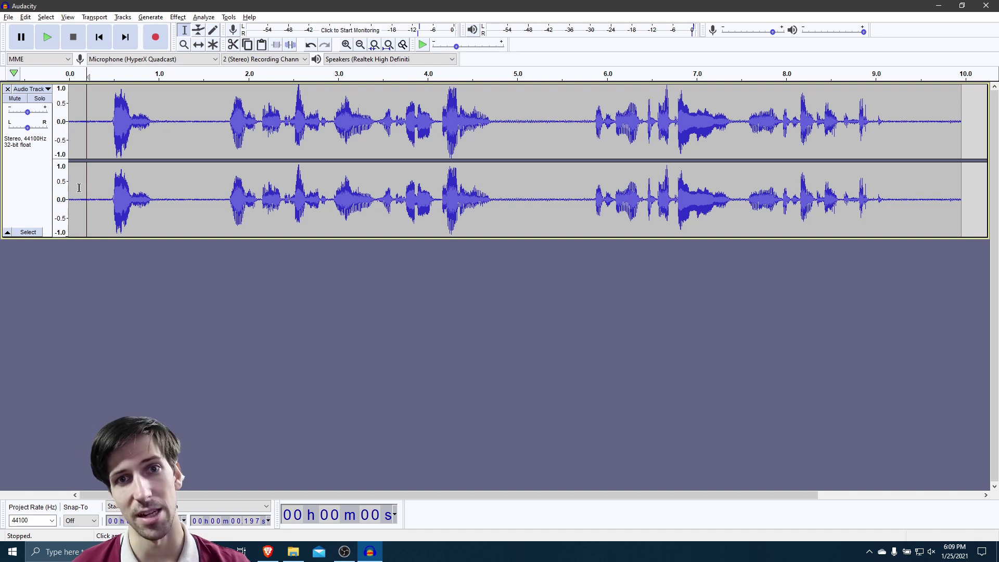
# Step: Play the recording from the start to hear the pauses between words
pyautogui.click(77, 188)
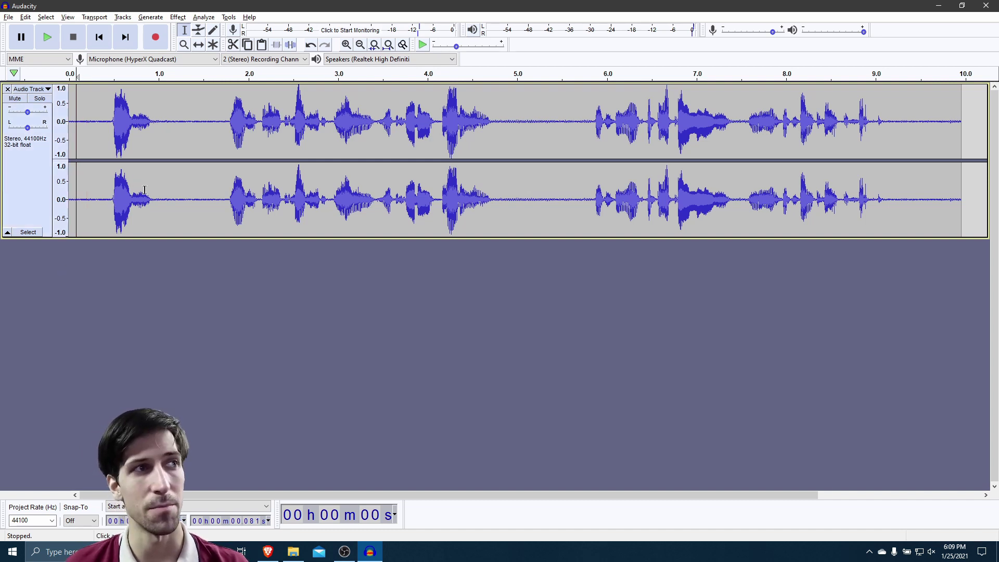
pyautogui.moveTo(153, 200); pyautogui.dragTo(225, 199)
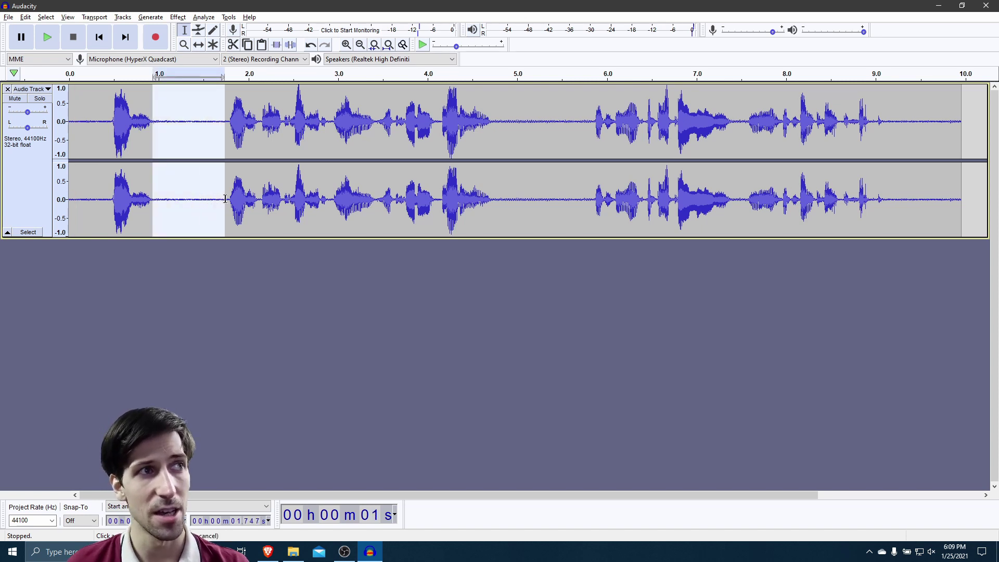
pyautogui.press('Home')
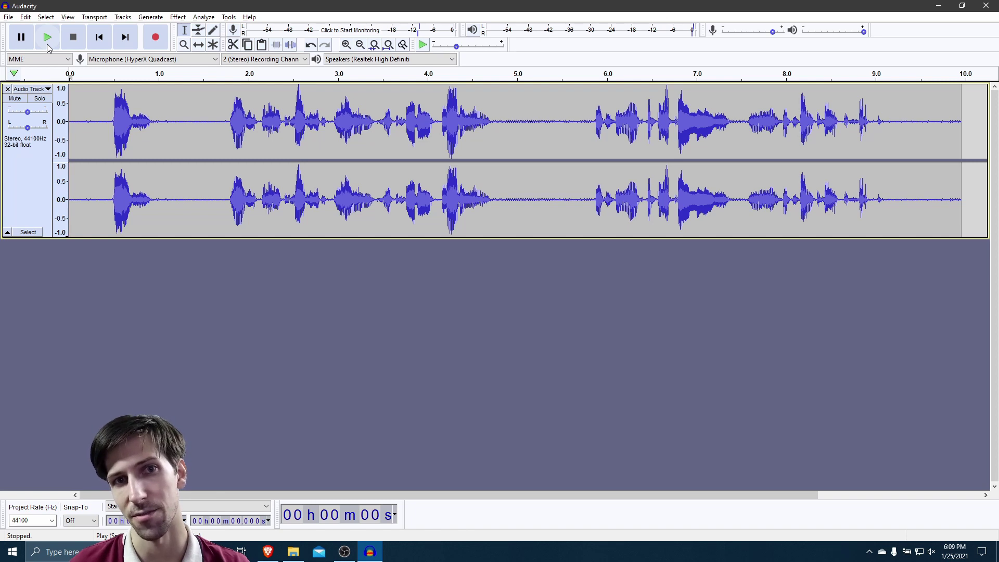
pyautogui.click(47, 48)
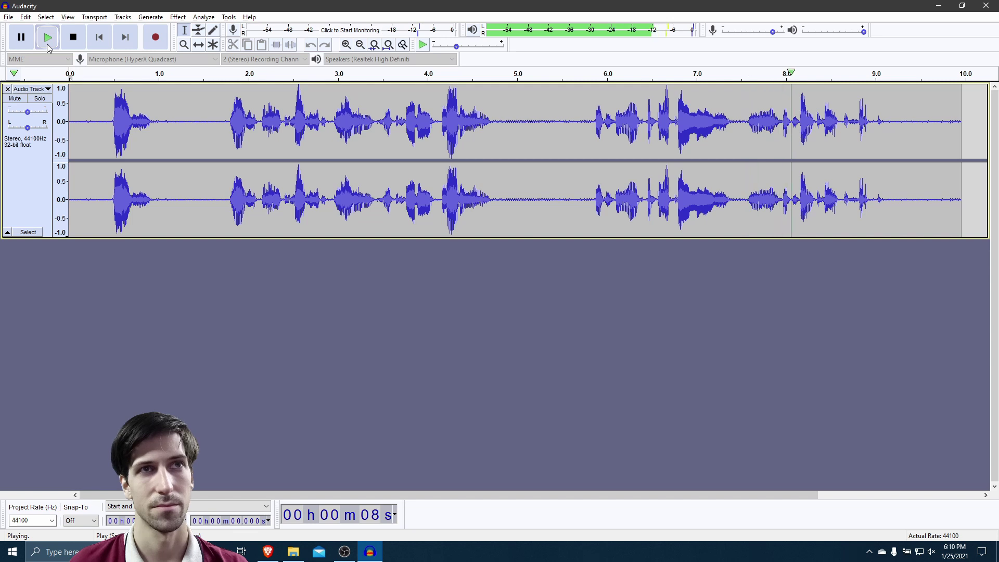
pyautogui.click(70, 217)
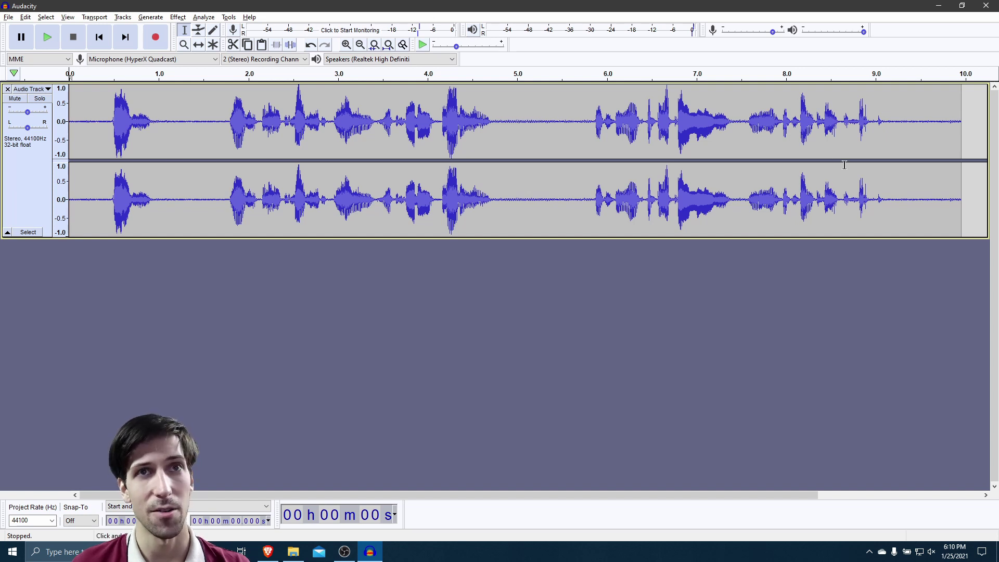
# Step: Apply Truncate Silence to the whole track: threshold -20 dB, duration 0.5 s, truncate to 0.5 s
pyautogui.hotkey('ctrl', 'a')
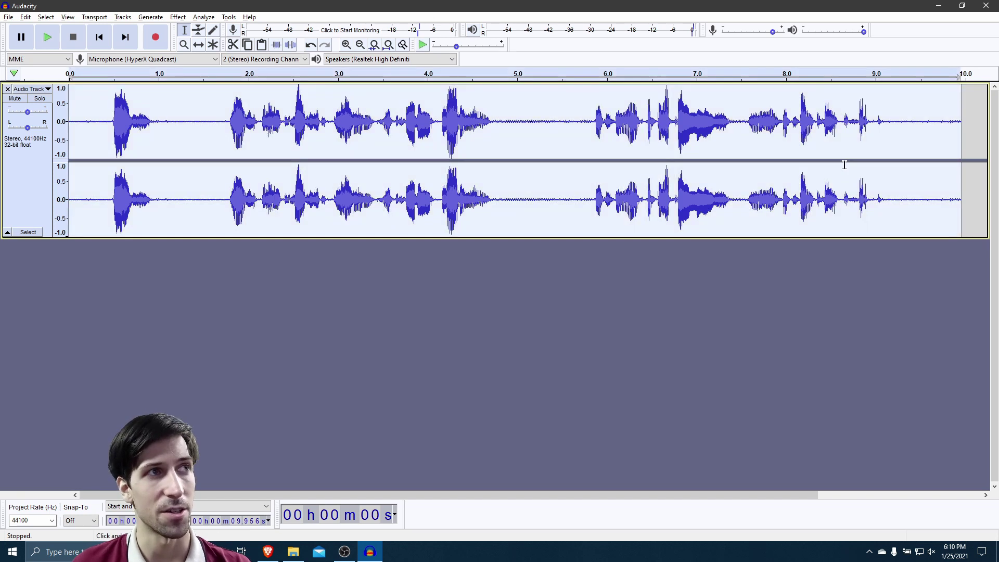
pyautogui.click(177, 17)
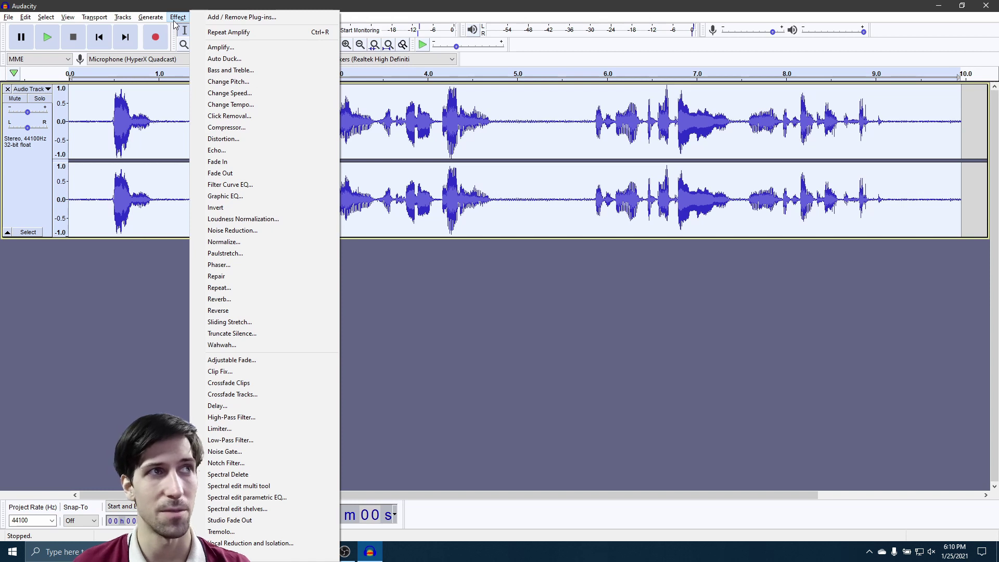
pyautogui.click(279, 333)
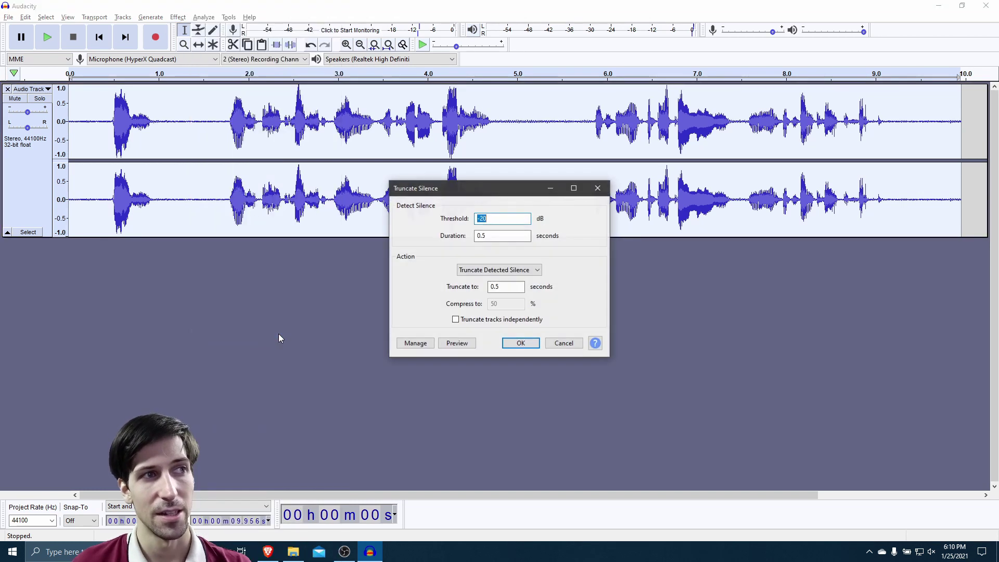
pyautogui.moveTo(520, 199); pyautogui.dragTo(498, 254)
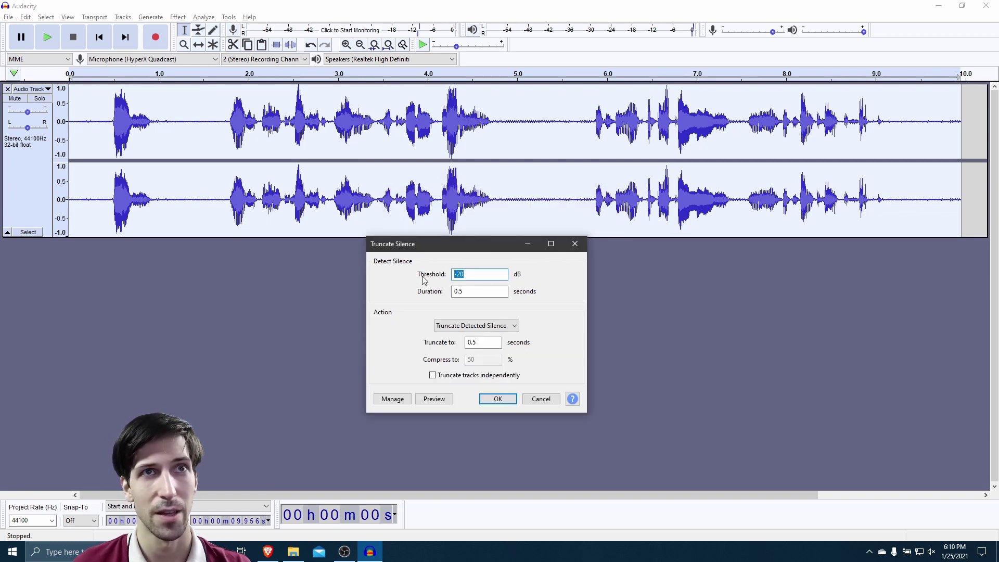
pyautogui.click(458, 274)
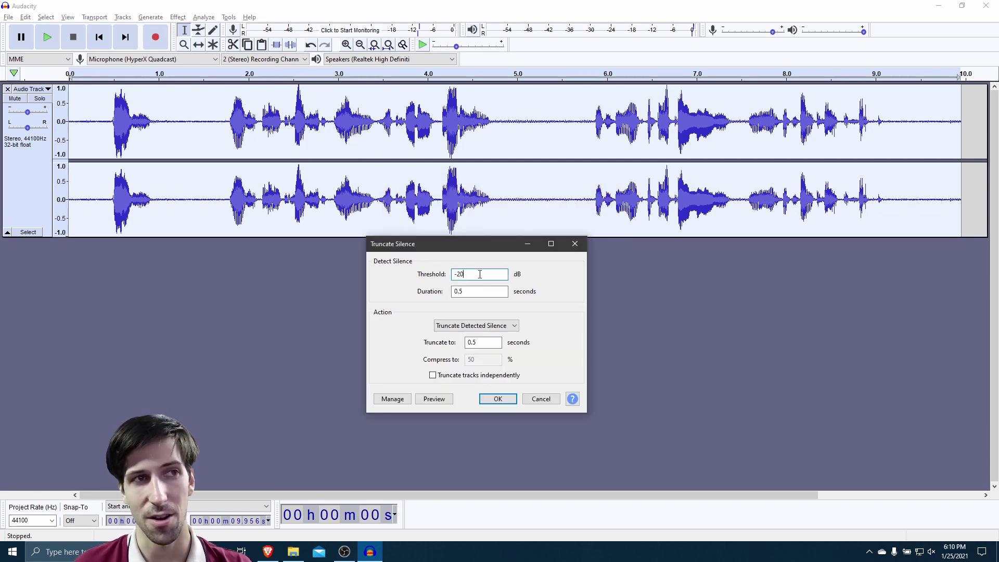
pyautogui.doubleClick(480, 274)
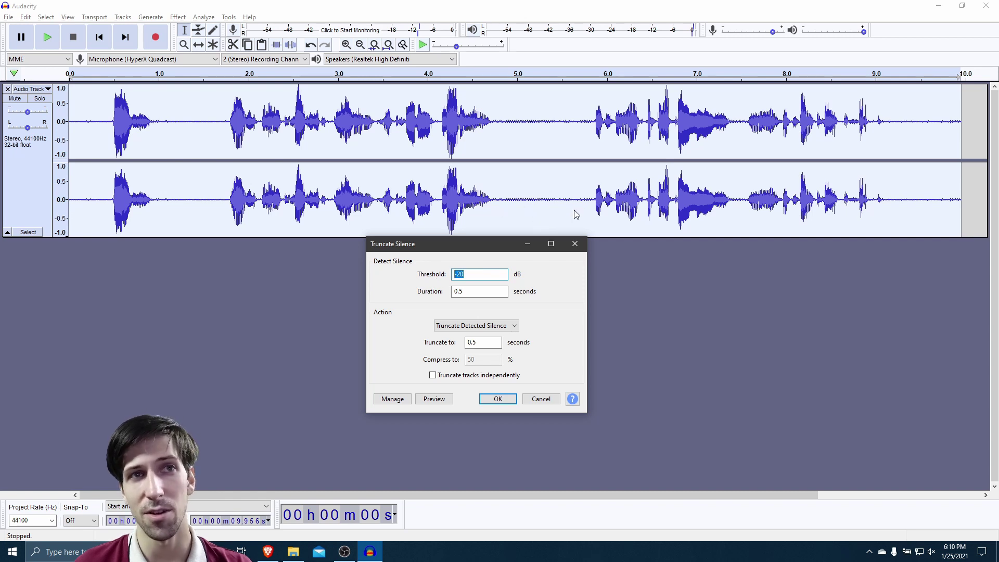
pyautogui.click(483, 276)
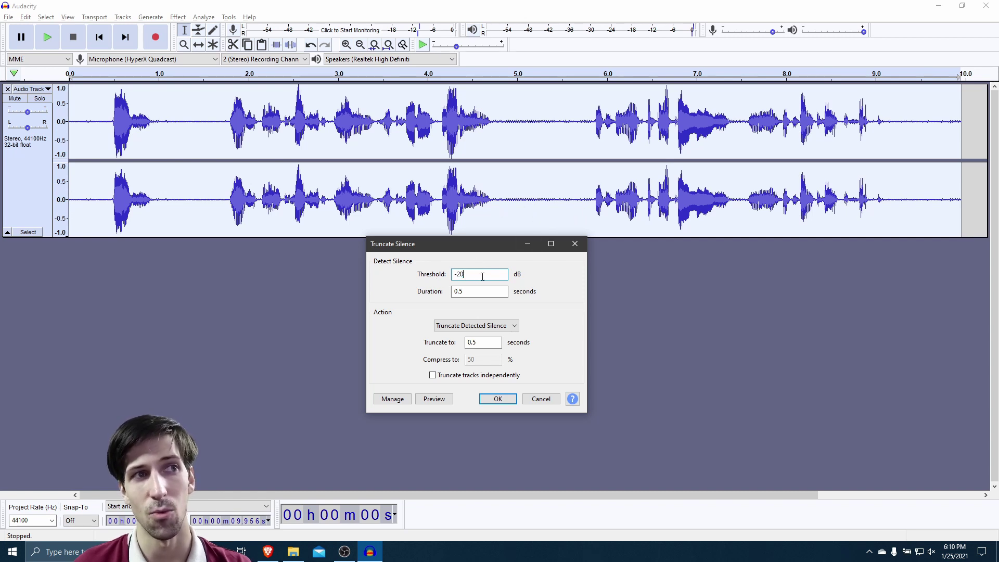
pyautogui.doubleClick(483, 276)
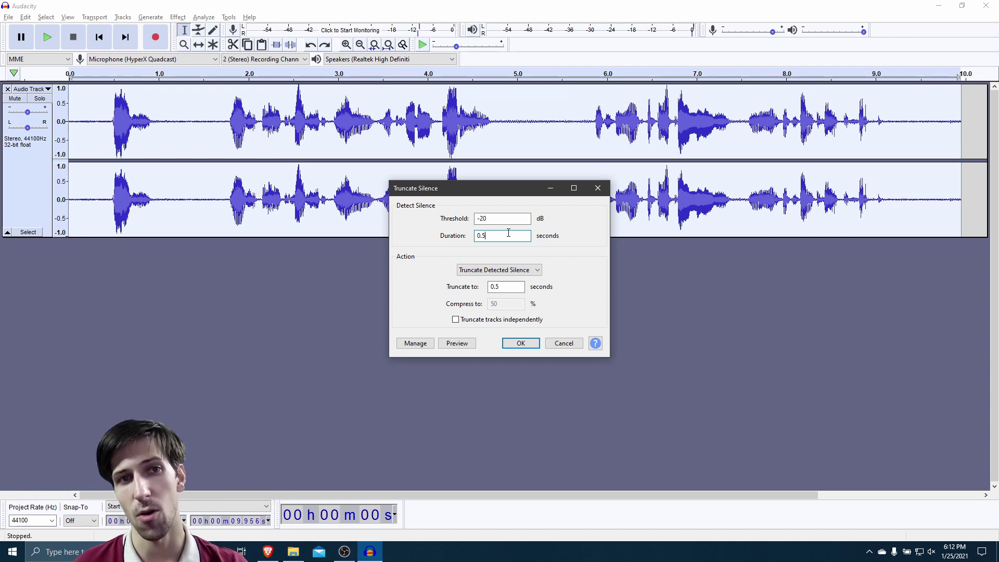
pyautogui.moveTo(505, 236); pyautogui.dragTo(475, 219)
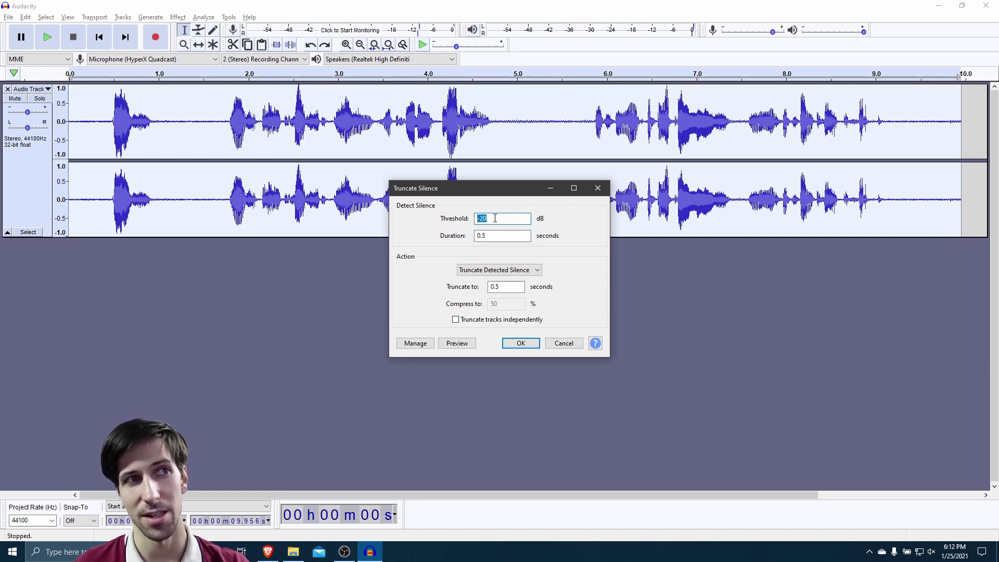
pyautogui.doubleClick(509, 286)
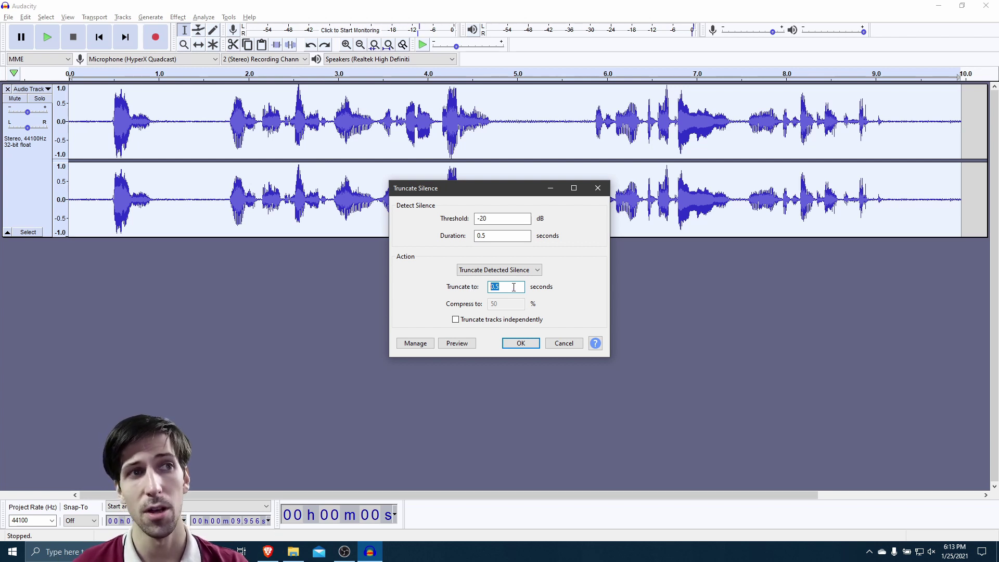
pyautogui.click(528, 349)
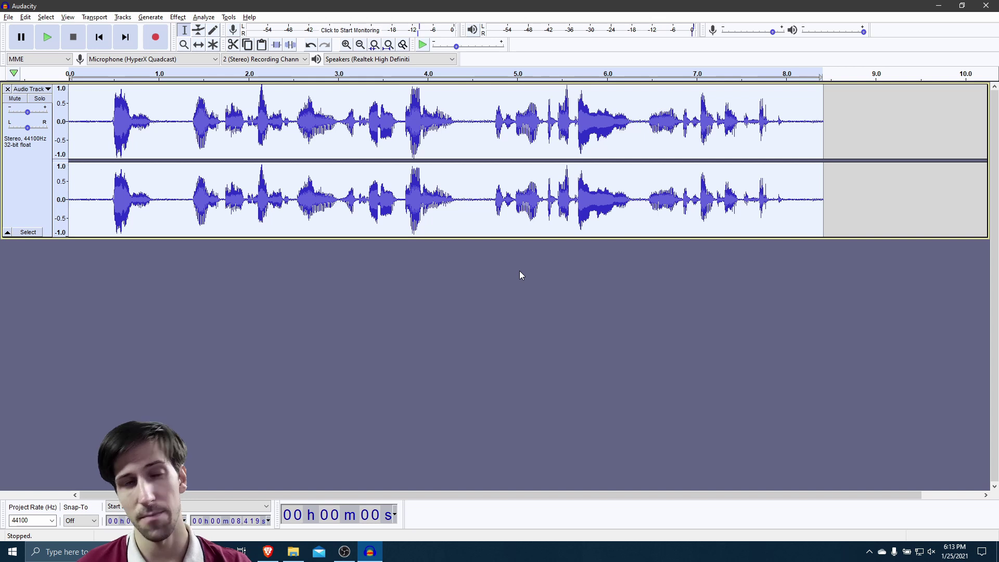
# Step: Listen to the shortened recording, then undo the 0.5 s silence truncation
pyautogui.press('space')
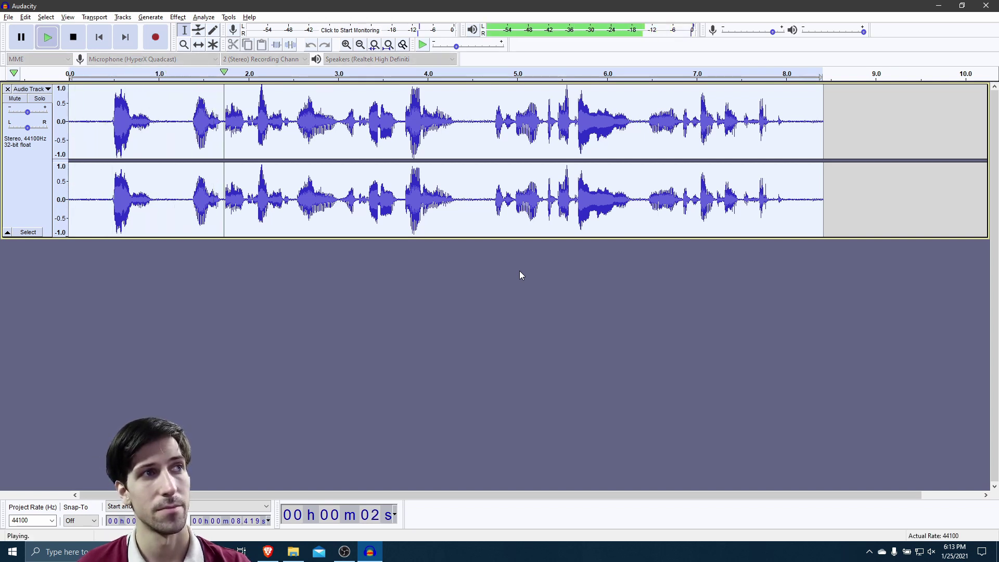
pyautogui.press('space')
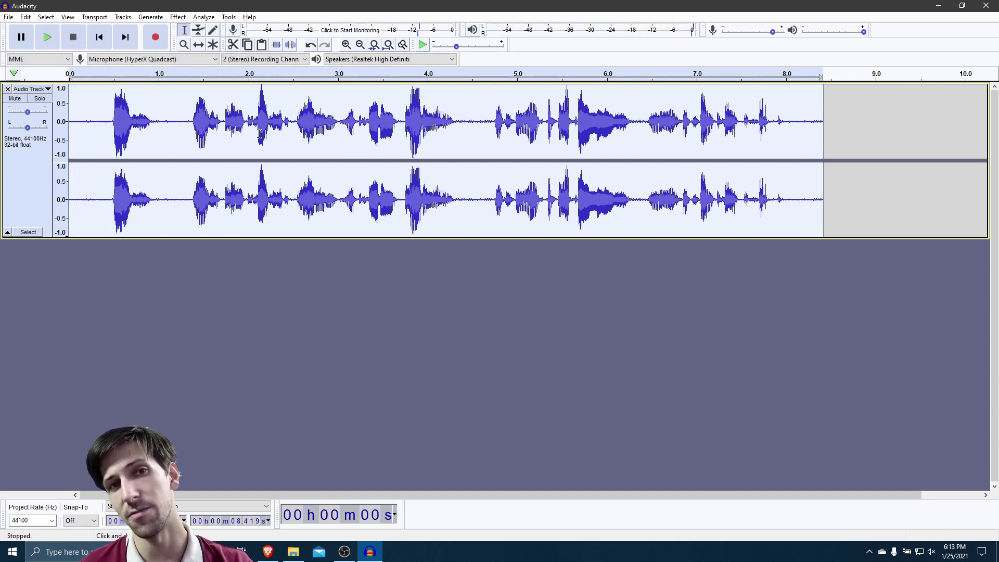
pyautogui.hotkey('ctrl', 'z')
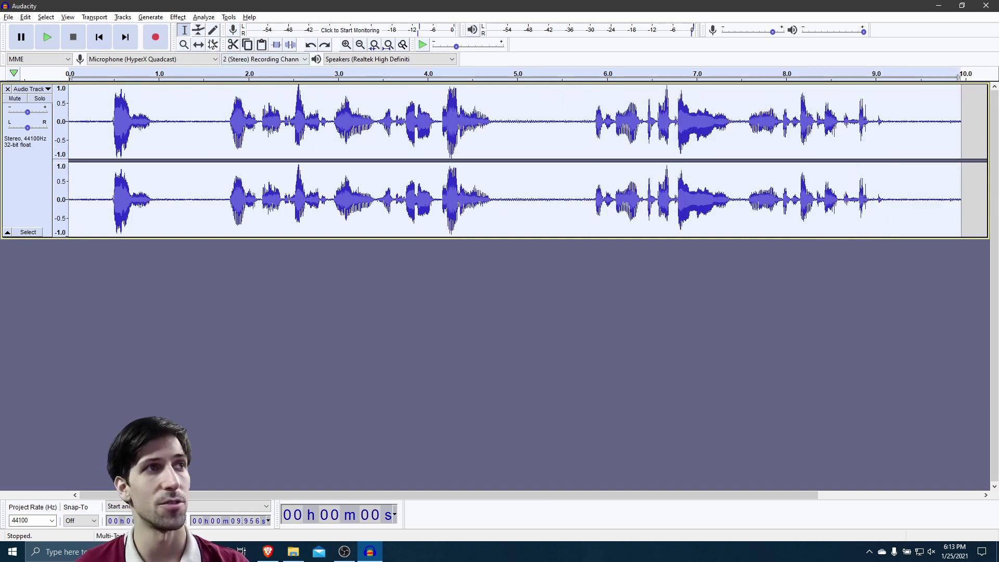
# Step: Reapply Truncate Silence with a 0.25 s truncate-to length and play the result
pyautogui.click(176, 16)
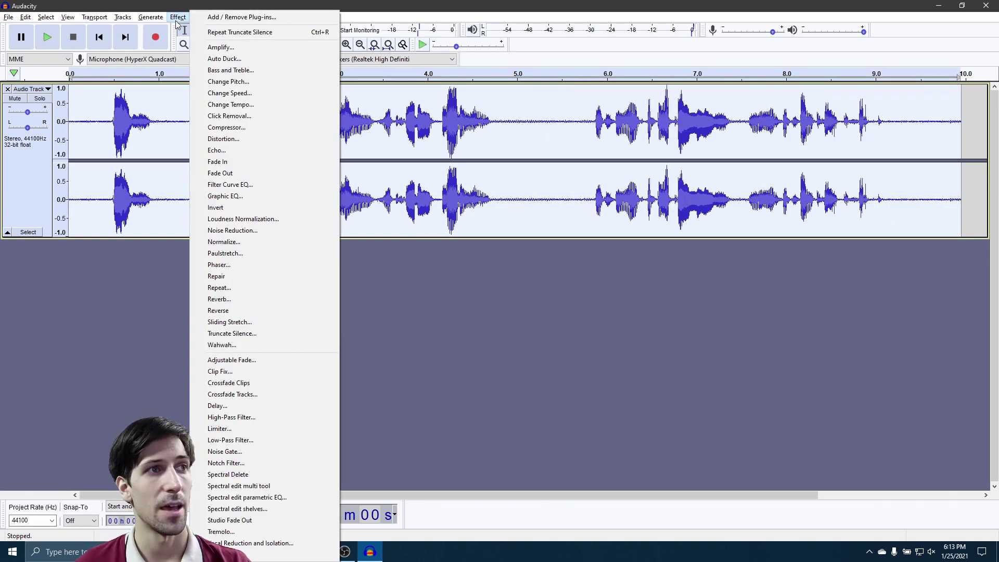
pyautogui.click(241, 334)
pyautogui.doubleClick(511, 287)
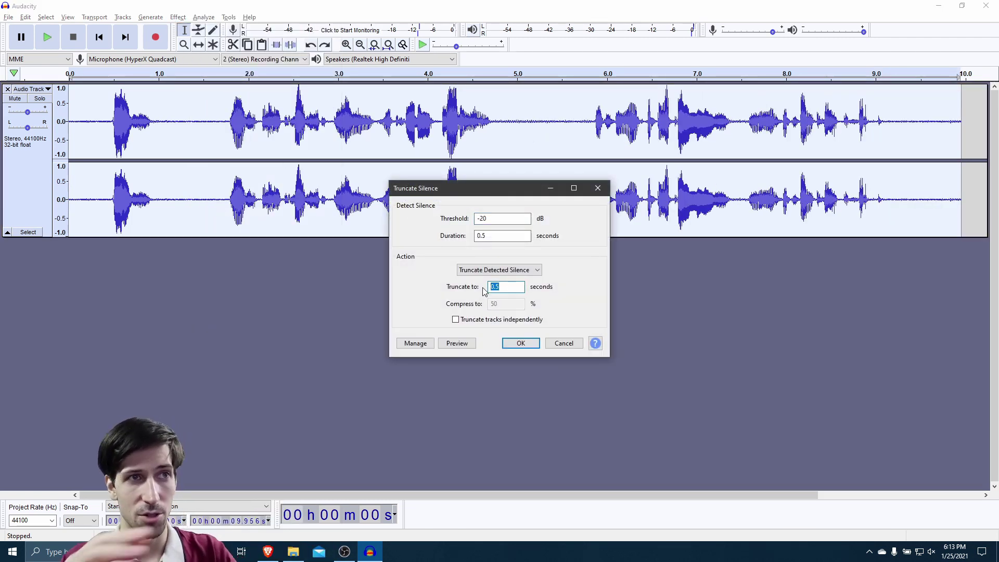
pyautogui.write('0.25')
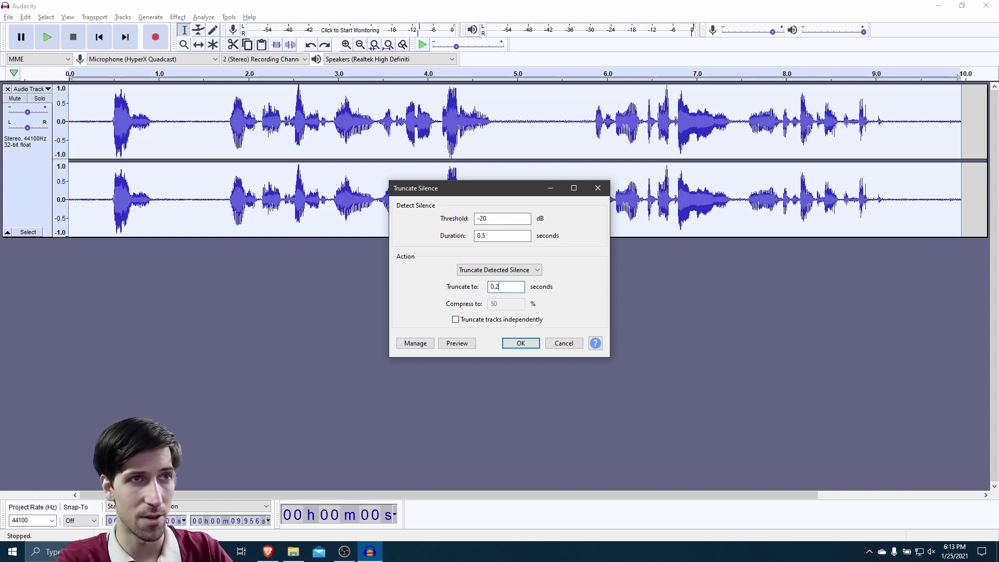
pyautogui.click(520, 344)
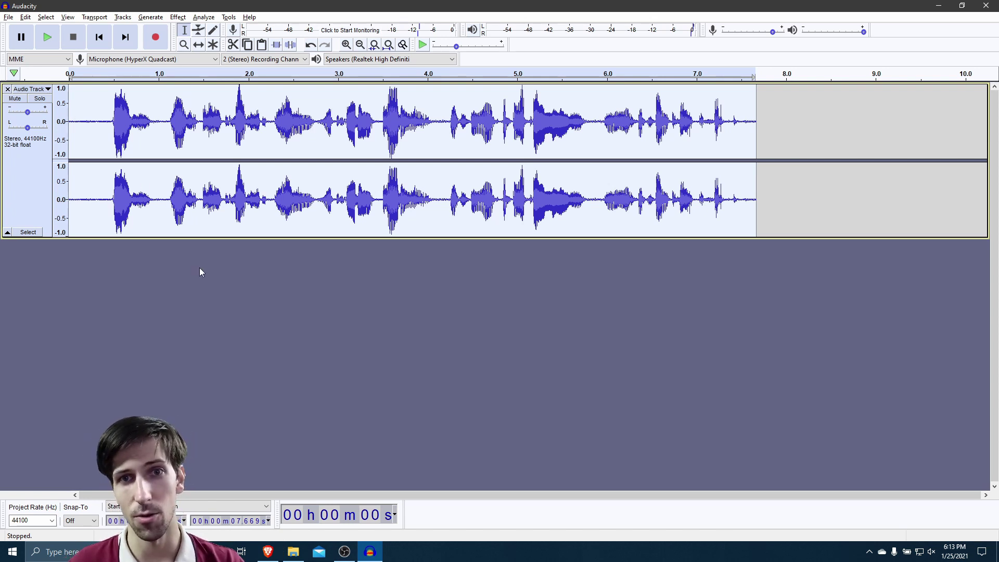
pyautogui.press('space')
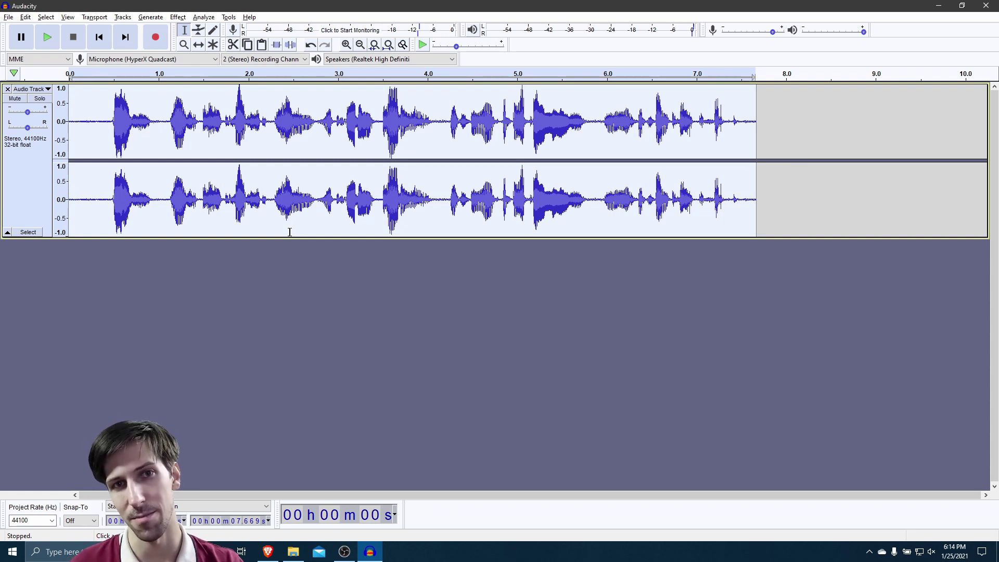
# Step: Select the silent opening 0.441 s and capture it as the Noise Reduction noise profile
pyautogui.click(108, 118)
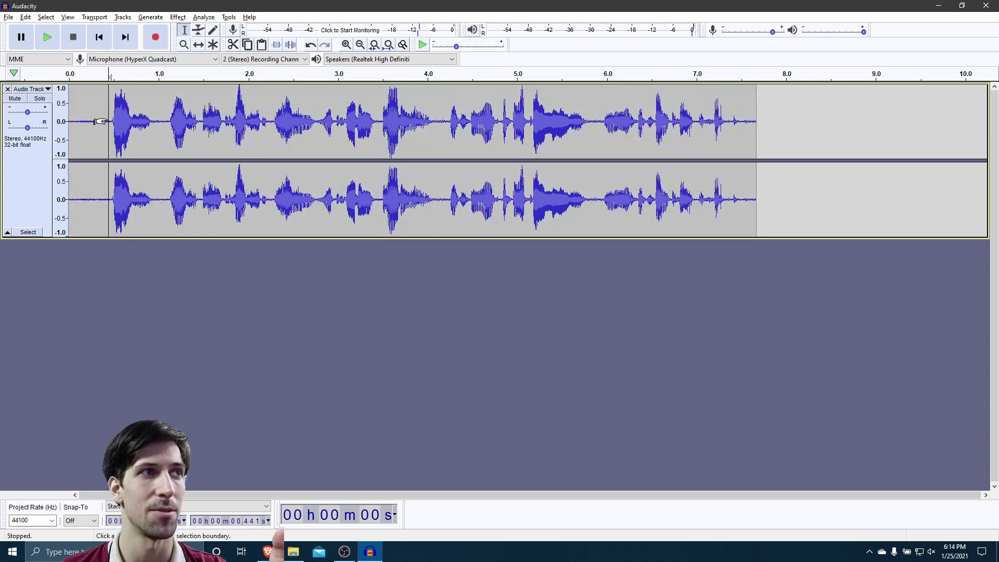
pyautogui.moveTo(101, 121); pyautogui.dragTo(52, 125)
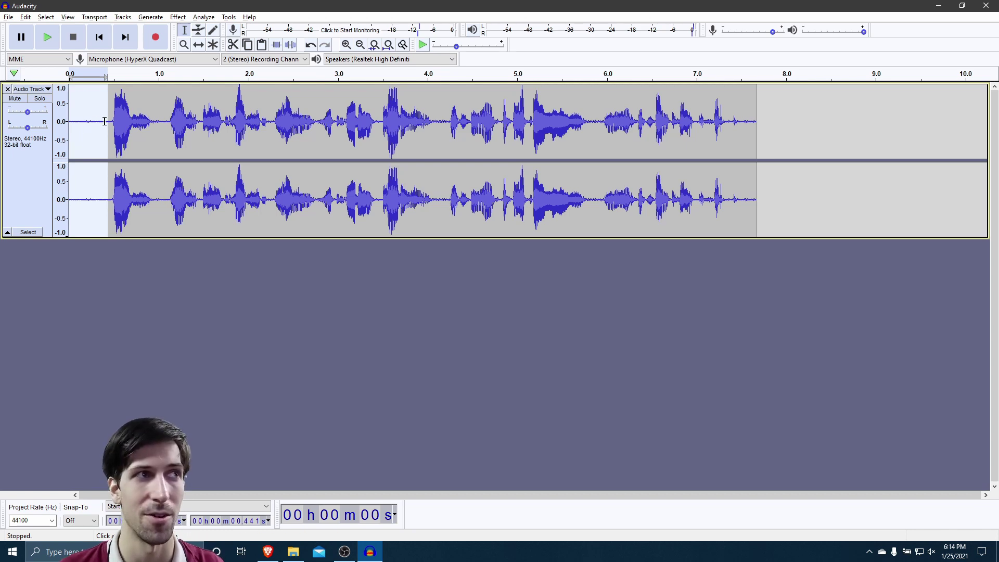
pyautogui.click(178, 17)
pyautogui.click(301, 230)
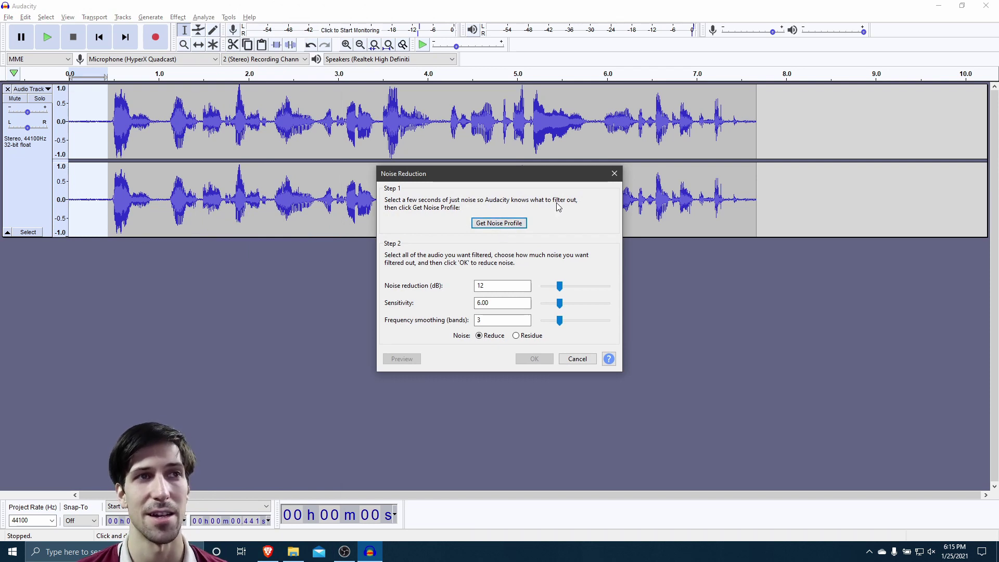
pyautogui.click(514, 225)
pyautogui.click(197, 232)
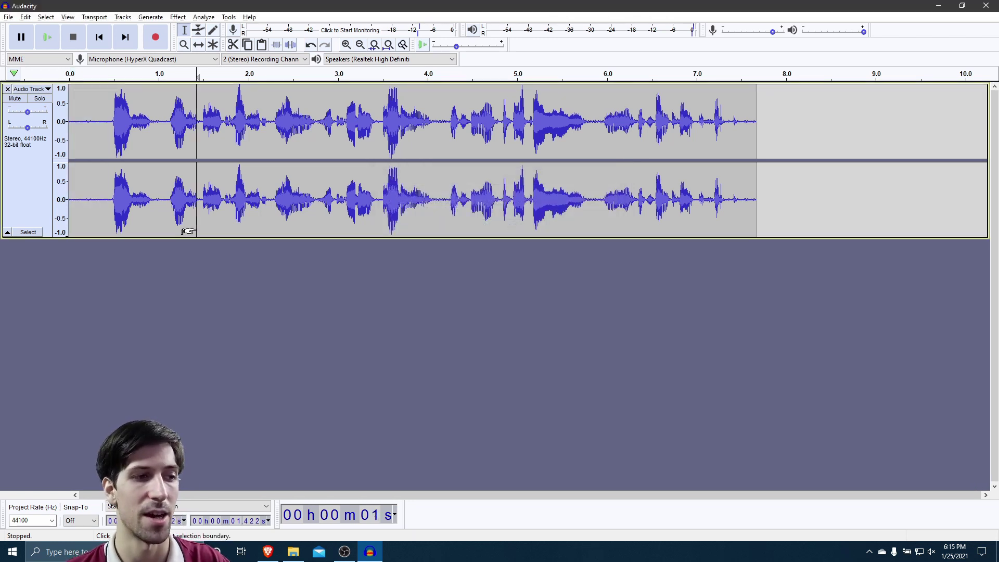
# Step: Apply Noise Reduction to the entire recording at 12 dB, sensitivity 6.00, smoothing 3
pyautogui.hotkey('ctrl', 'a')
pyautogui.click(184, 20)
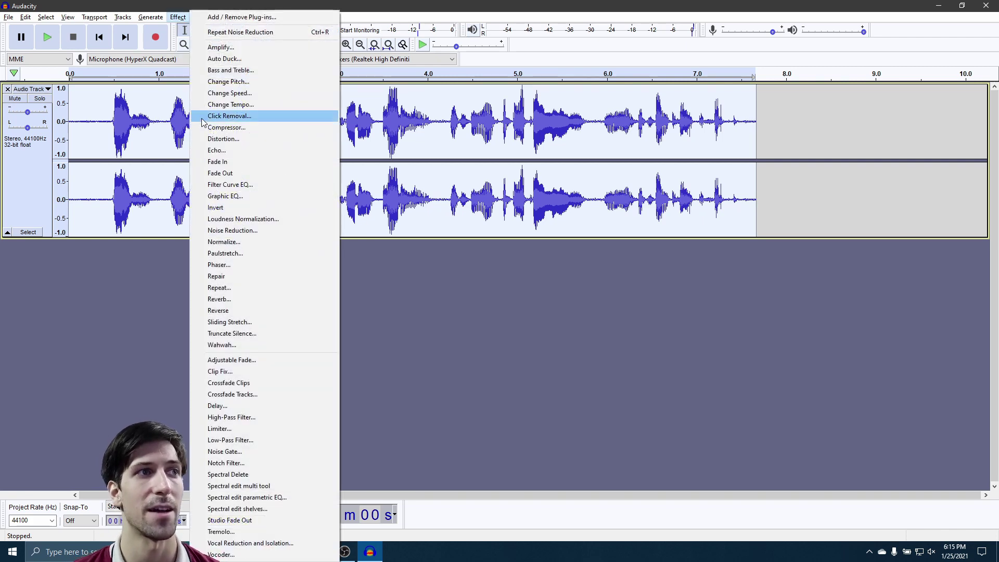
pyautogui.click(278, 230)
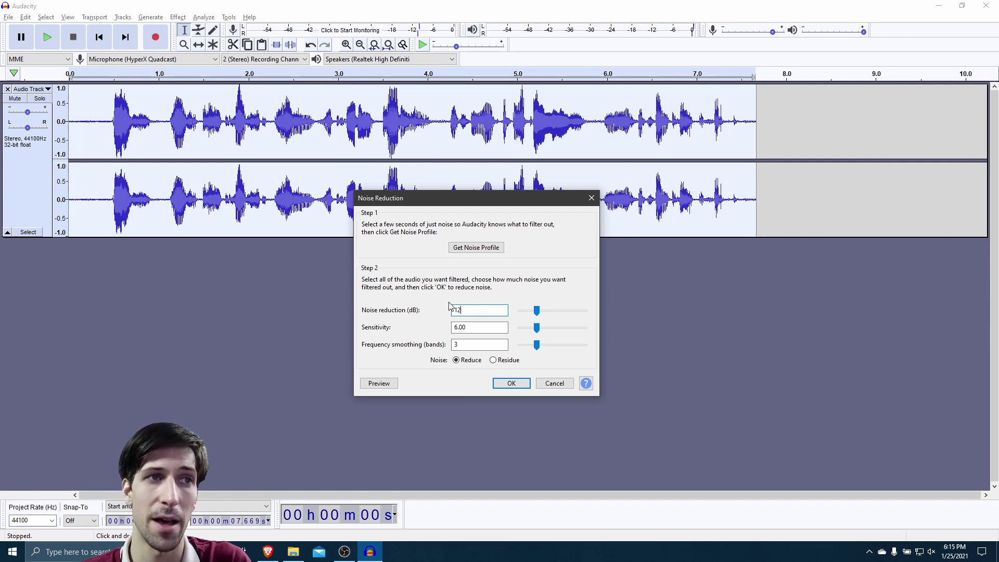
pyautogui.moveTo(479, 311); pyautogui.dragTo(425, 314)
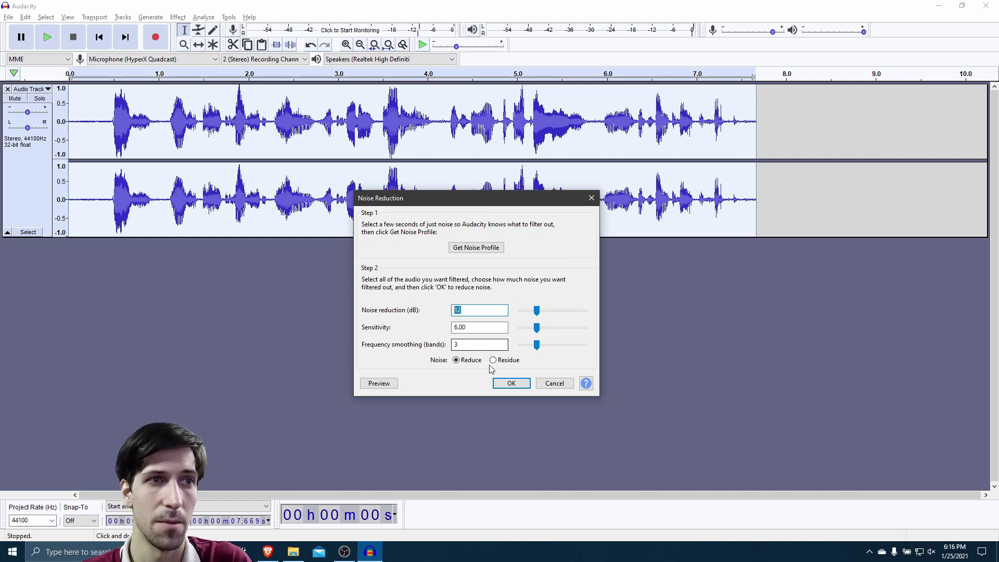
pyautogui.click(512, 384)
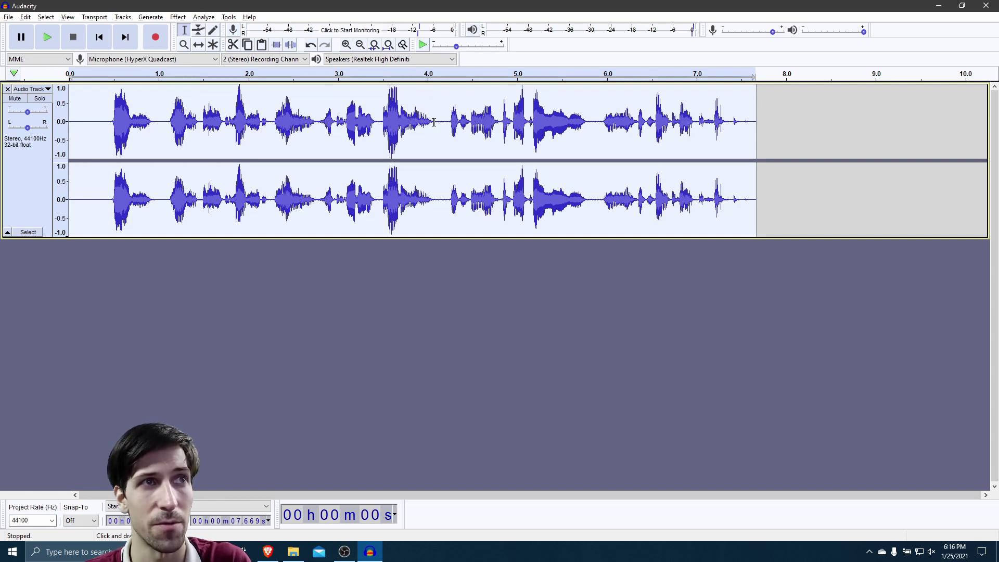
# Step: Undo the first noise reduction and capture a new noise profile from the 4.08–4.23 s gap
pyautogui.moveTo(435, 122); pyautogui.dragTo(450, 123)
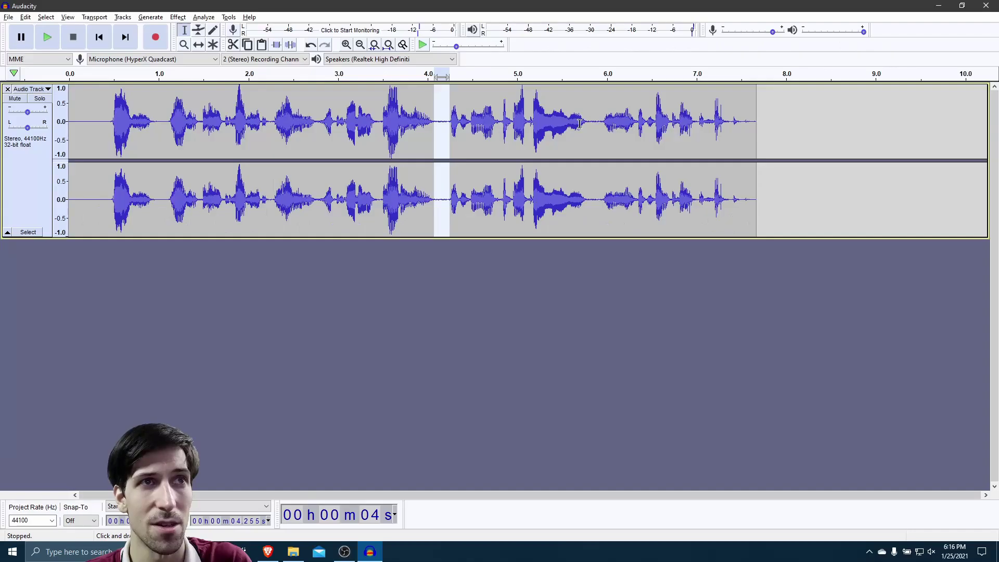
pyautogui.hotkey('ctrl', 'z')
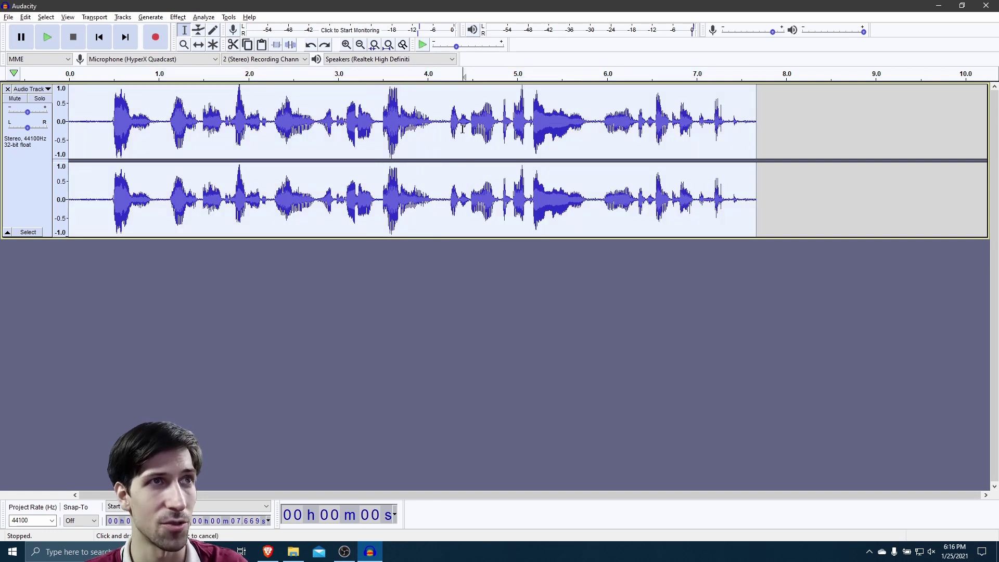
pyautogui.moveTo(448, 123); pyautogui.dragTo(433, 122)
pyautogui.press('space')
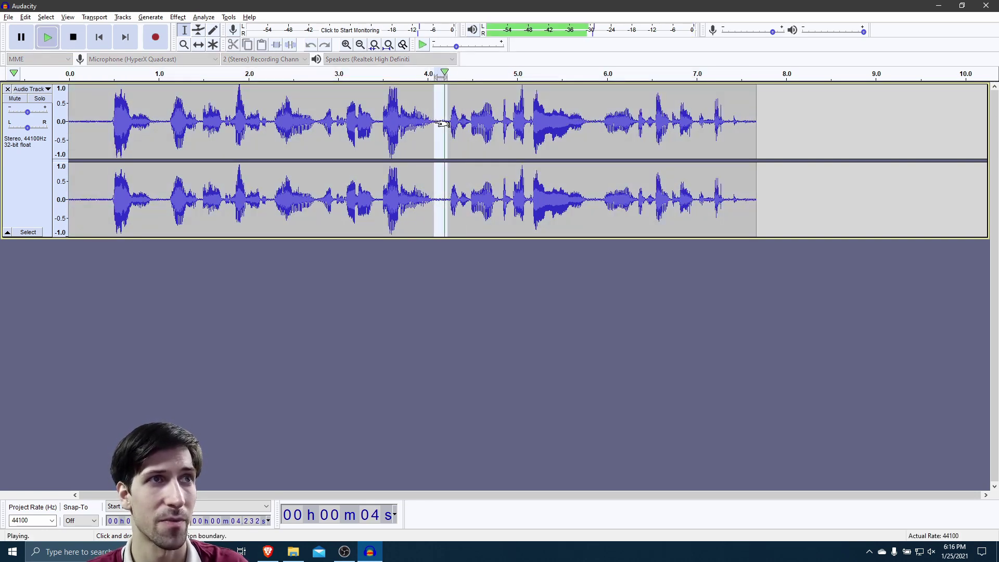
pyautogui.click(178, 17)
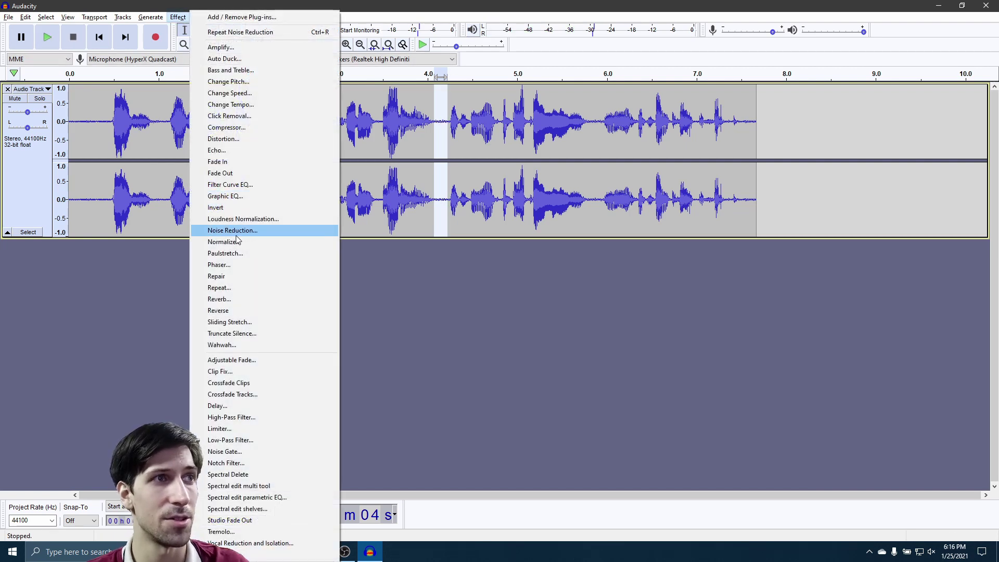
pyautogui.click(239, 230)
pyautogui.click(494, 223)
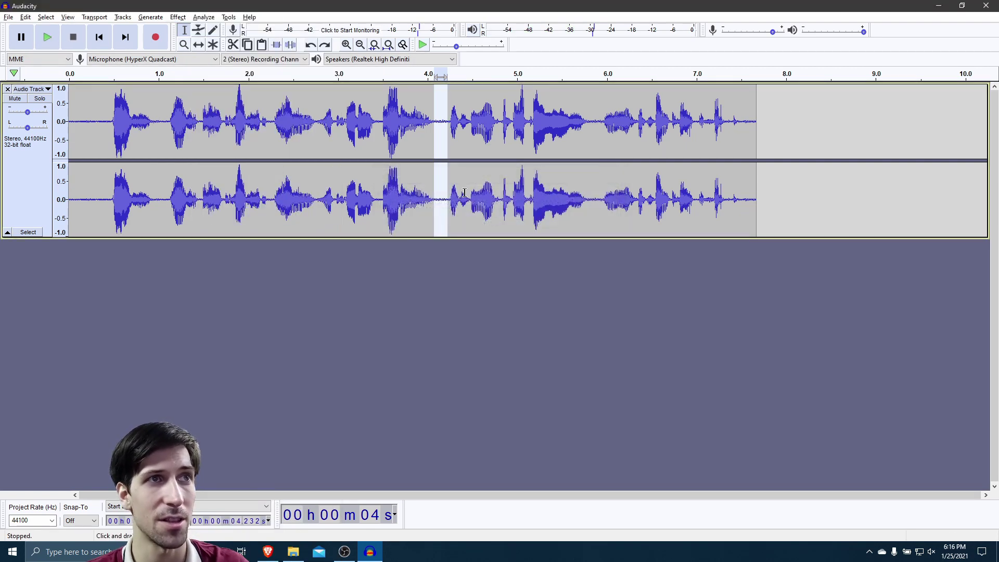
pyautogui.click(425, 126)
# Step: Apply Noise Reduction across the whole recording with the new profile and play it from the start
pyautogui.hotkey('ctrl', 'a')
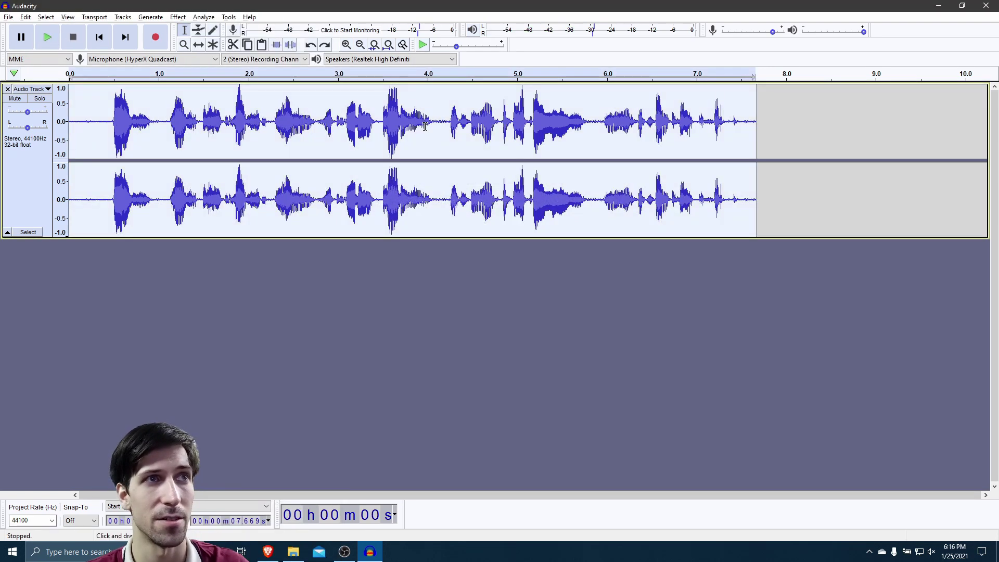
pyautogui.click(177, 17)
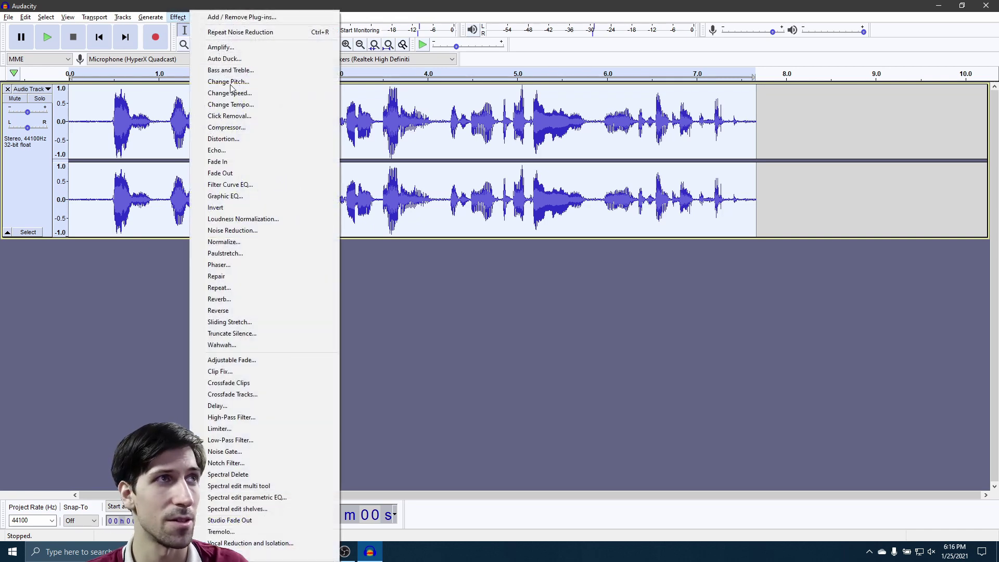
pyautogui.click(240, 228)
pyautogui.click(534, 359)
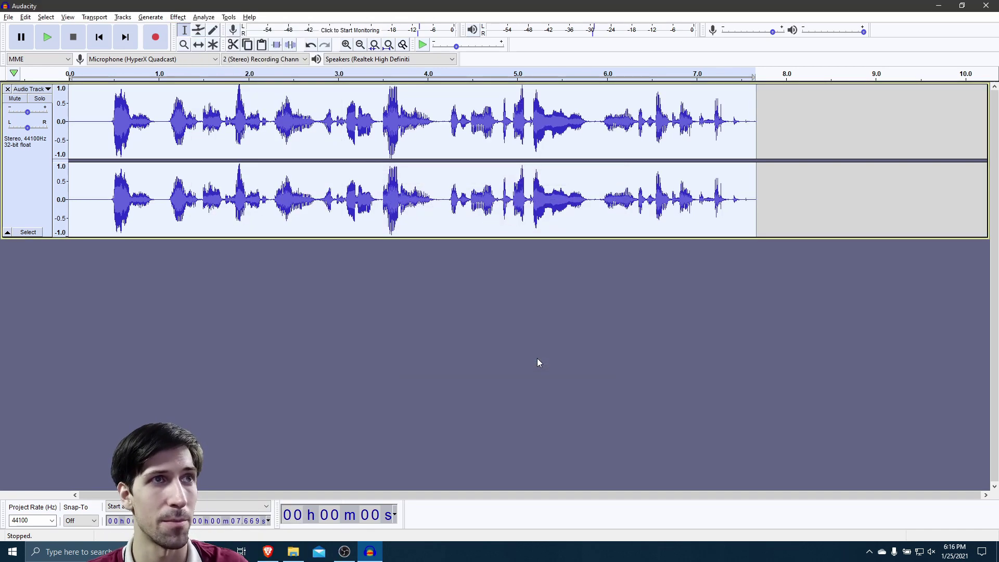
pyautogui.click(438, 125)
pyautogui.moveTo(442, 125); pyautogui.dragTo(449, 127)
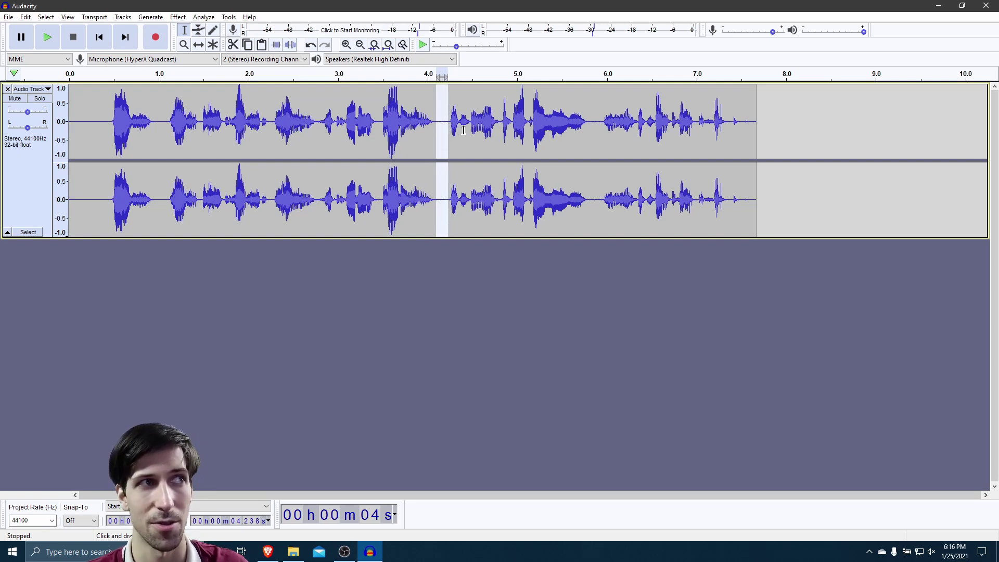
pyautogui.press('Home')
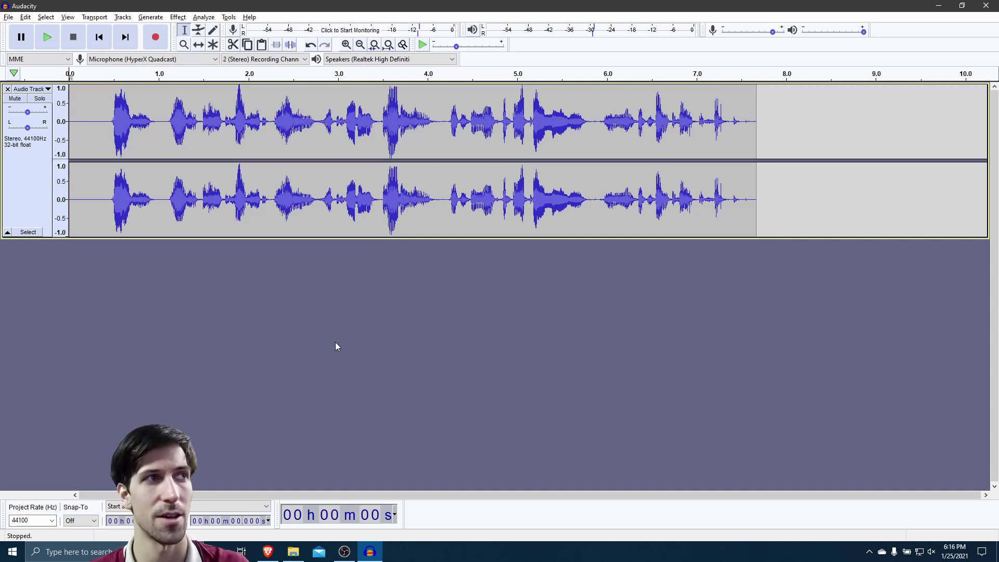
pyautogui.press('space')
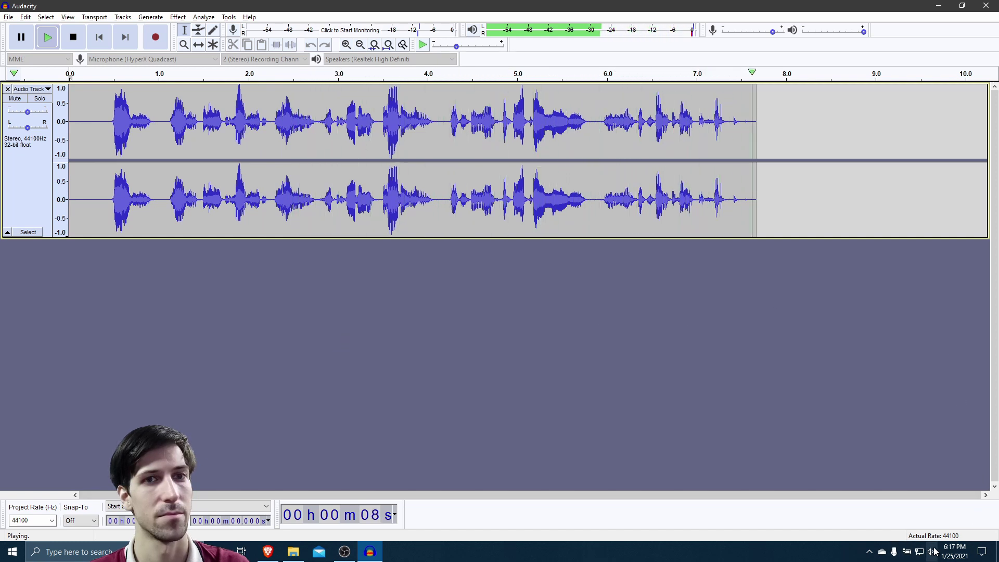
pyautogui.click(77, 214)
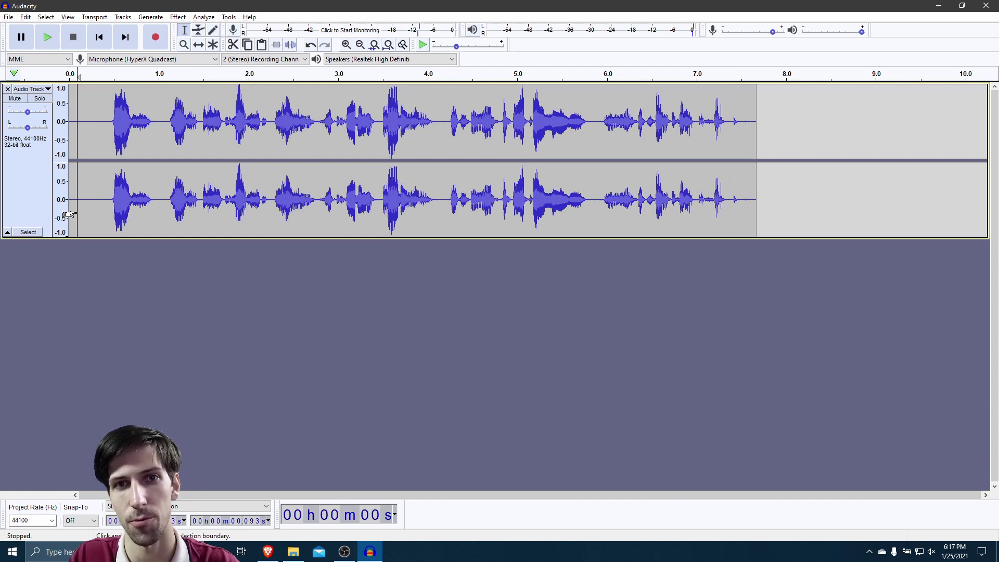